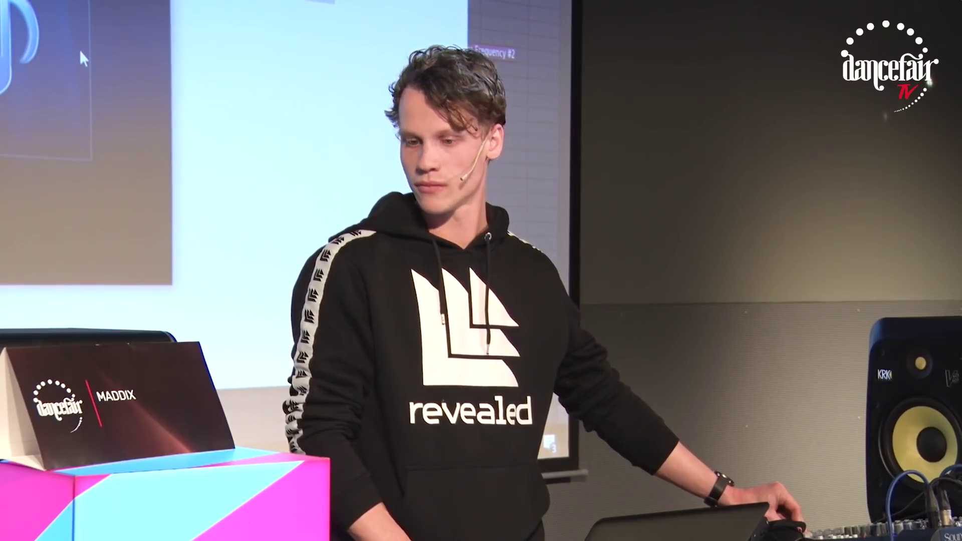
# - Close the media player and blank window to reveal the playlist of snare, tom, cymbal and percussion clips
pyautogui.moveTo(3, 266)
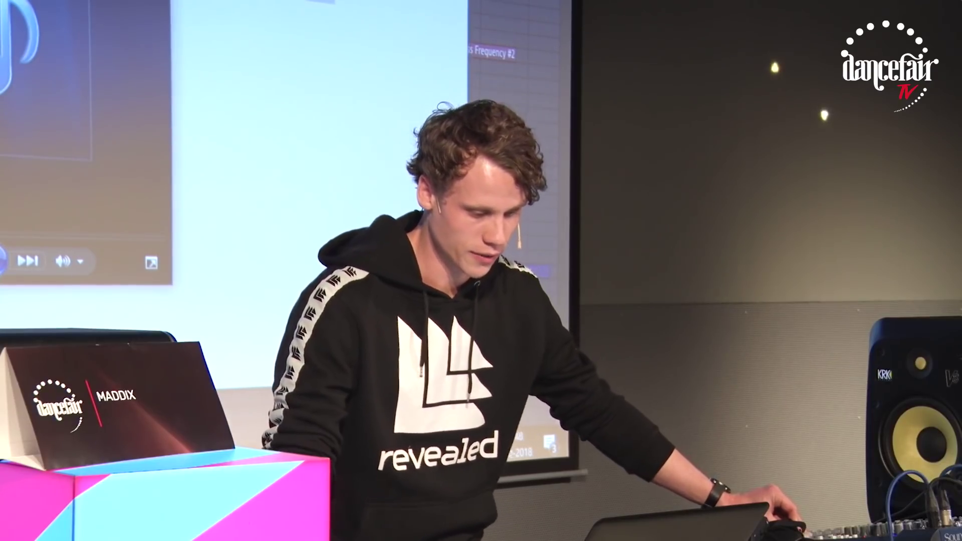
pyautogui.hotkey('alt', 'F4')
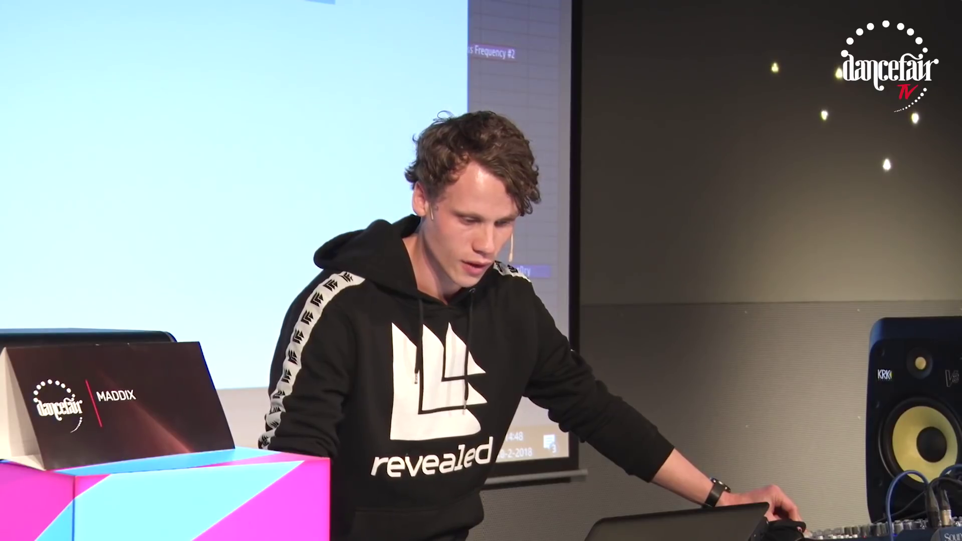
pyautogui.hotkey('alt', 'Tab')
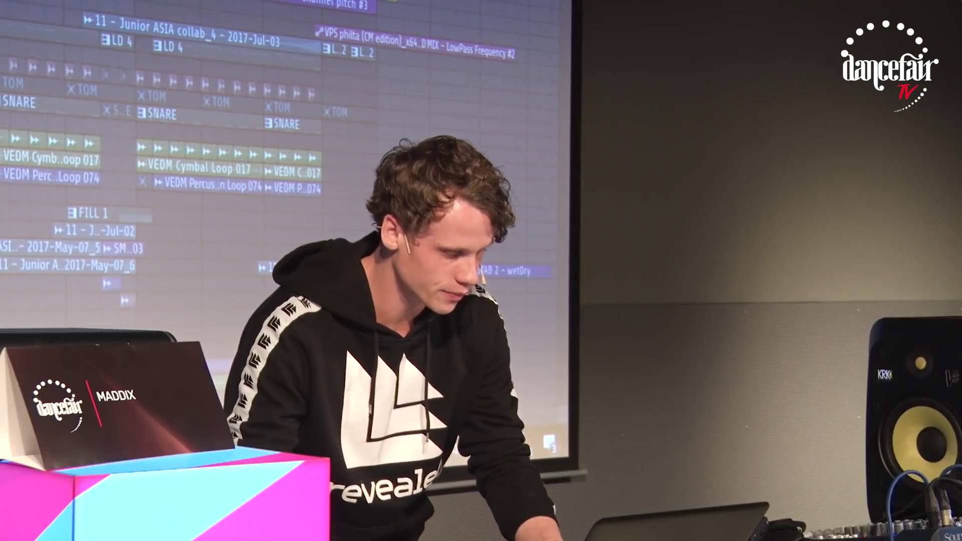
pyautogui.scroll(4, 281, 150)
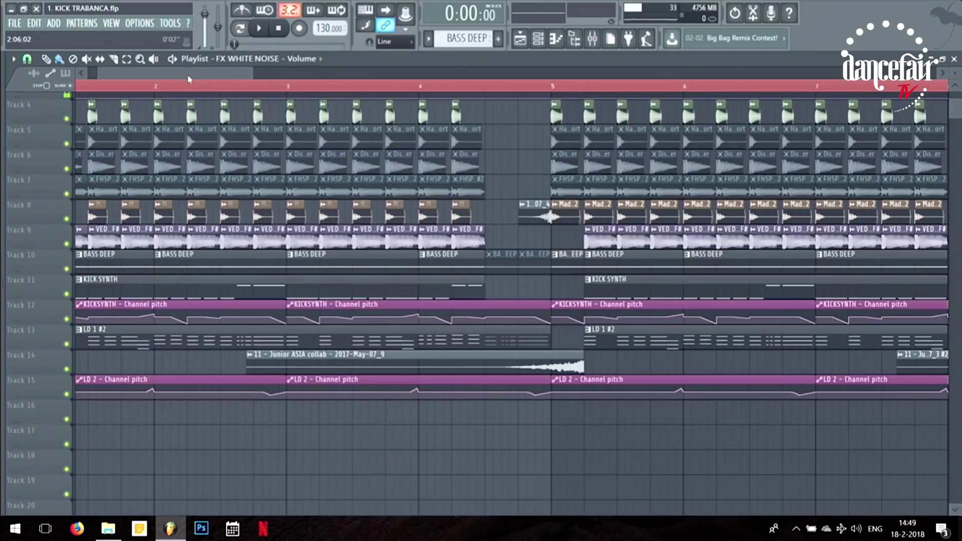
pyautogui.scroll(3, 102, 181)
pyautogui.moveTo(97, 181); pyautogui.dragTo(82, 183)
pyautogui.keyDown('ctrl'); pyautogui.keyDown('shift'); pyautogui.click(86, 282); pyautogui.keyUp('shift'); pyautogui.keyUp('ctrl')
pyautogui.keyDown('ctrl'); pyautogui.click(93, 308); pyautogui.keyUp('ctrl')
pyautogui.keyDown('ctrl'); pyautogui.click(88, 325); pyautogui.keyUp('ctrl')
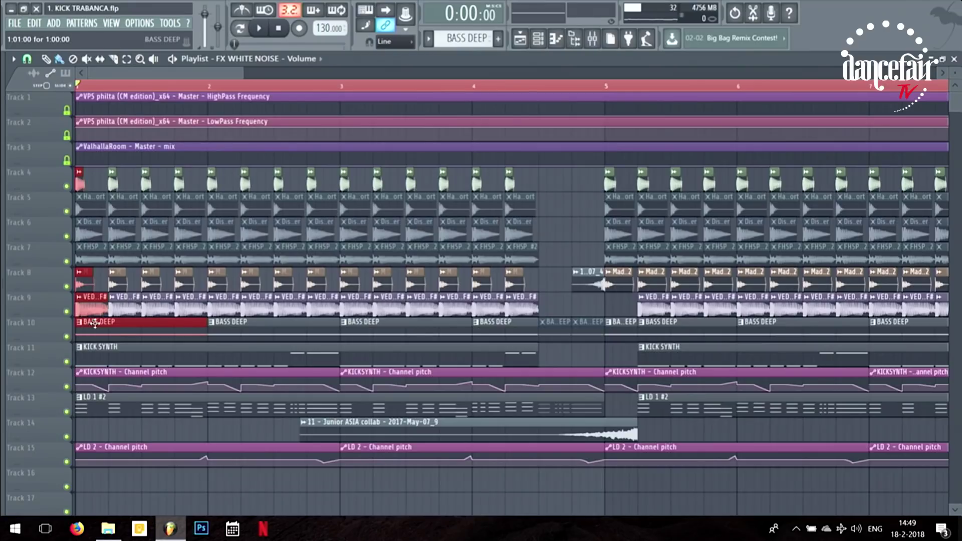
pyautogui.click(145, 432)
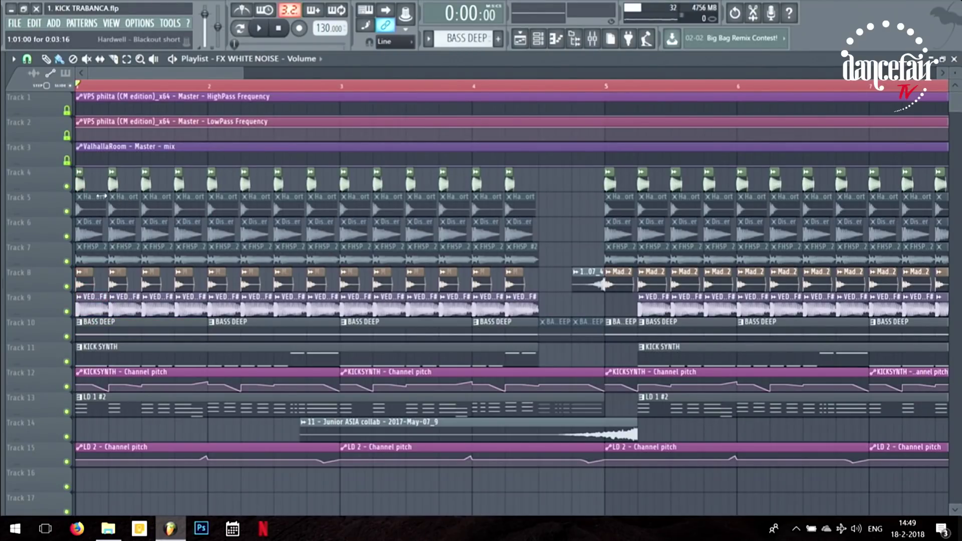
pyautogui.scroll(2, 102, 197)
pyautogui.moveTo(95, 193); pyautogui.dragTo(222, 285)
pyautogui.click(588, 226)
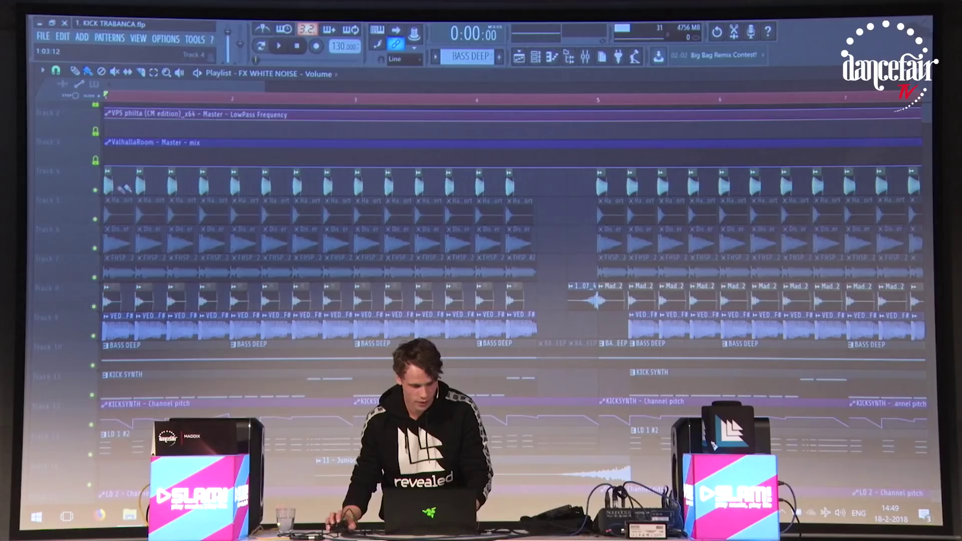
# - Solo Track 4's kick layer and play it briefly to hear it alone
pyautogui.rightClick(95, 190)
pyautogui.press('space')
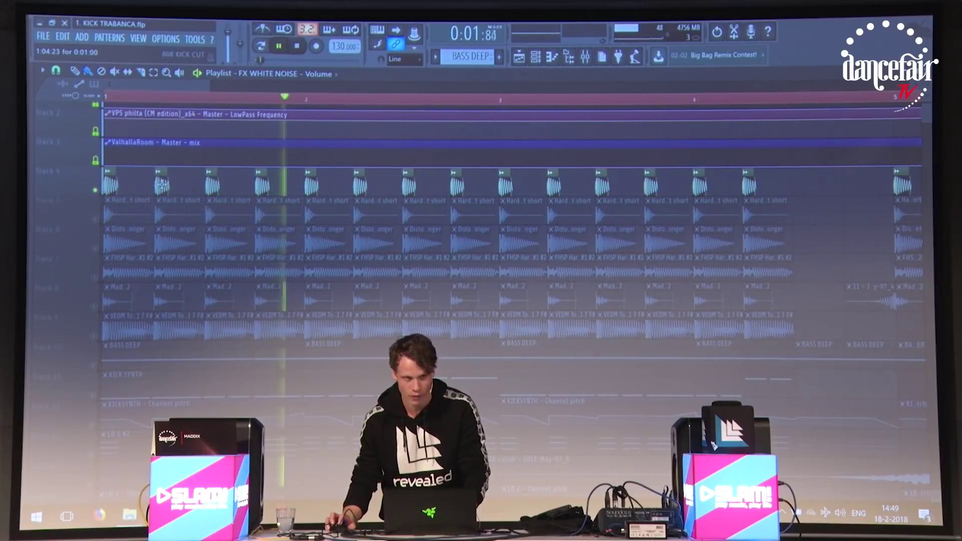
pyautogui.press('space')
# - Preview the 808 KICK CUT sample in its channel settings and bring up its DR Kick mixer insert
pyautogui.doubleClick(162, 184)
pyautogui.click(472, 364)
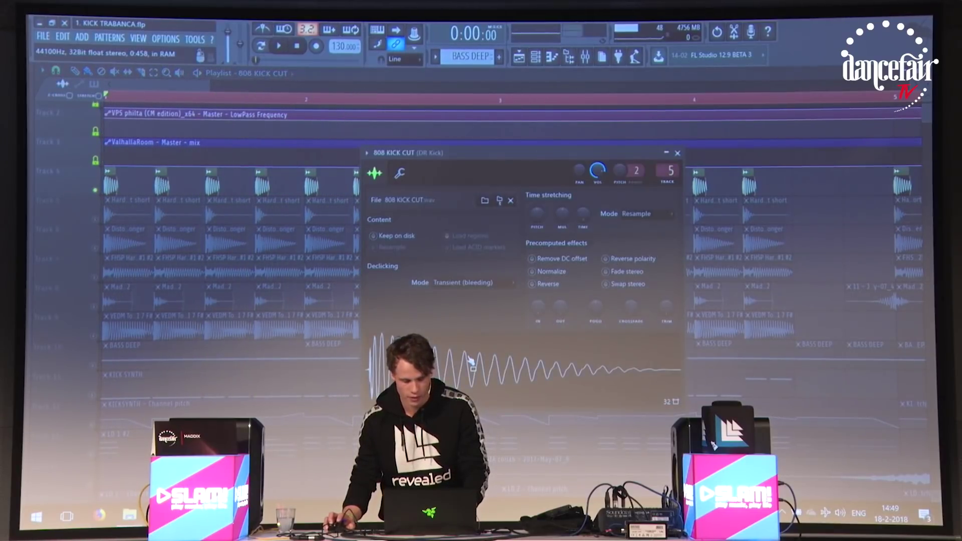
pyautogui.click(511, 377)
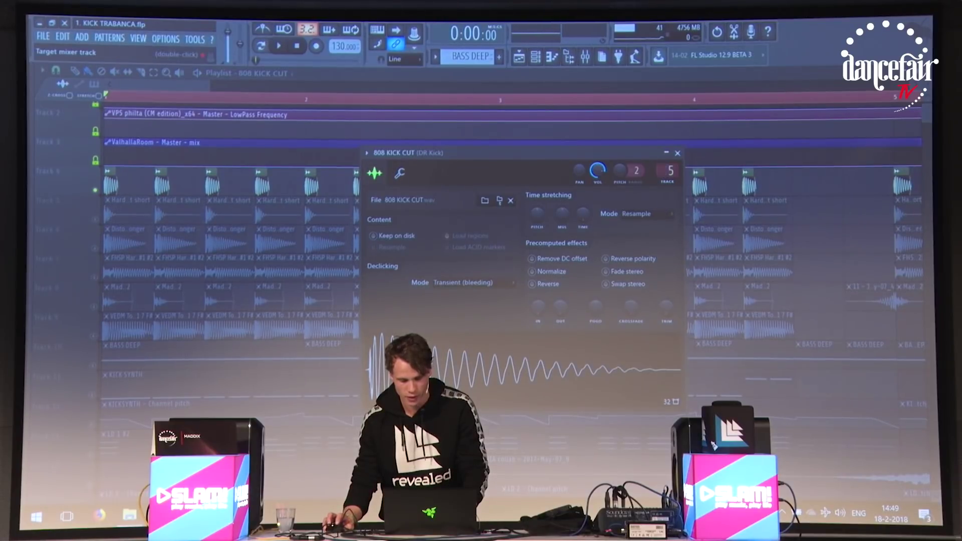
pyautogui.doubleClick(665, 171)
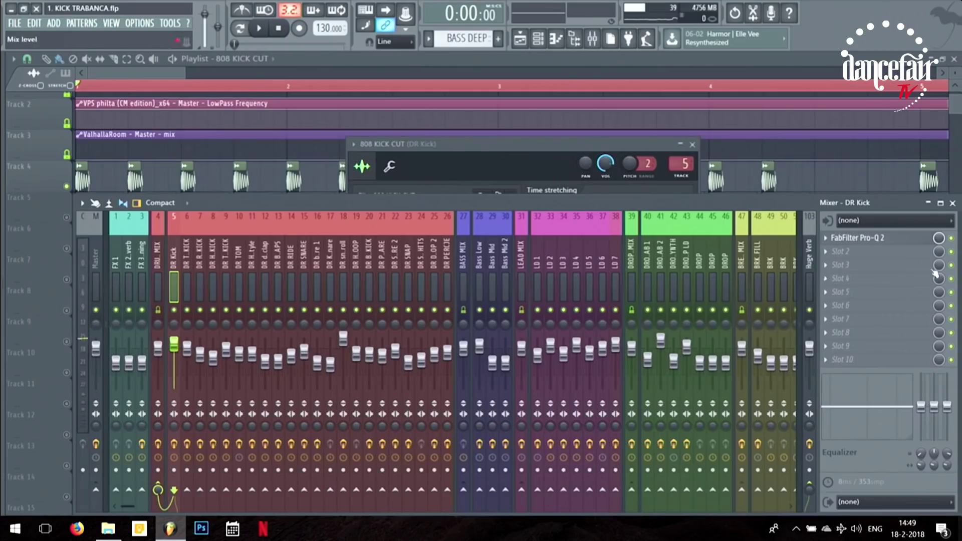
# - Inspect the DR Kick Pro-Q 2 dip near 104 Hz, then return to the playlist
pyautogui.click(857, 238)
pyautogui.moveTo(483, 125); pyautogui.dragTo(505, 108)
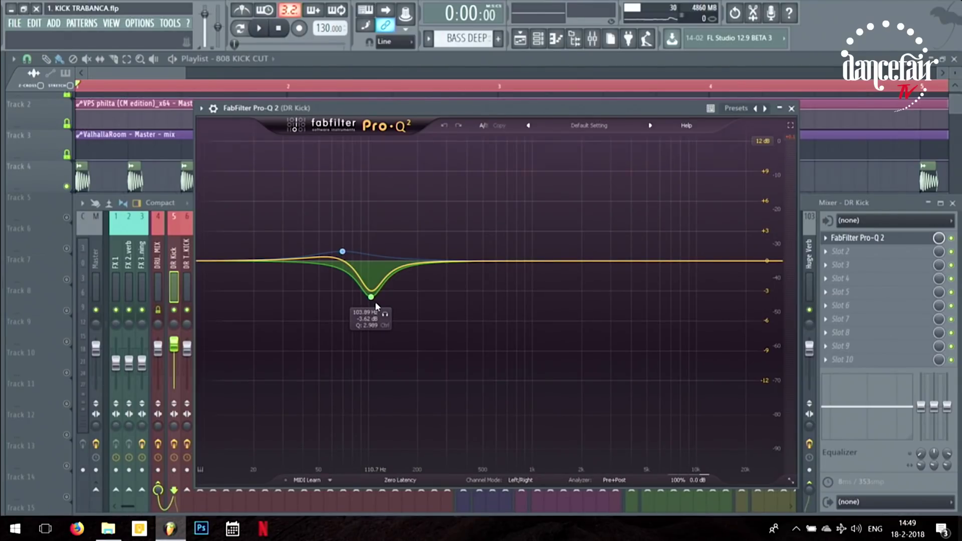
pyautogui.click(522, 69)
pyautogui.scroll(-1, 285, 233)
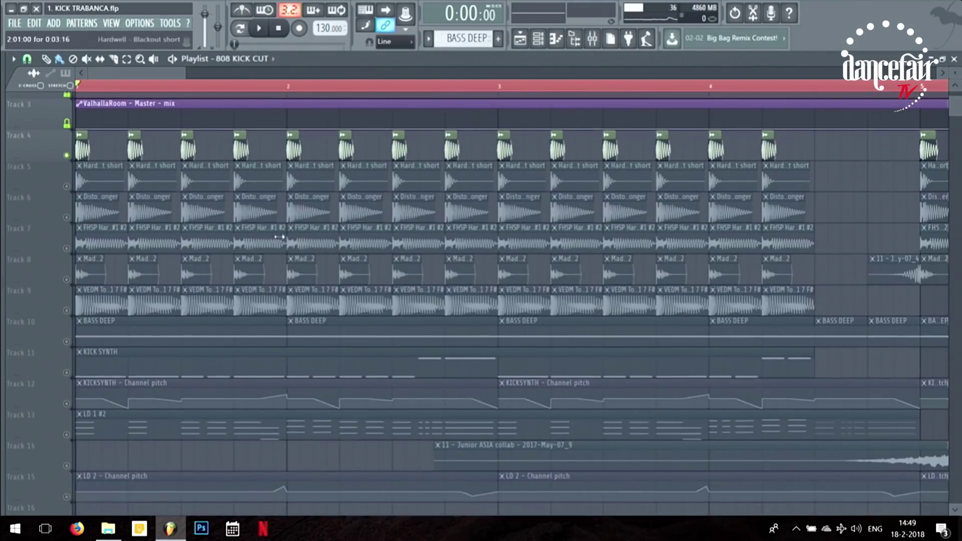
# - Solo and audition Track 8's Mad_2 kick layer, briefly switch to Track 4, then re-solo Track 8
pyautogui.click(75, 282)
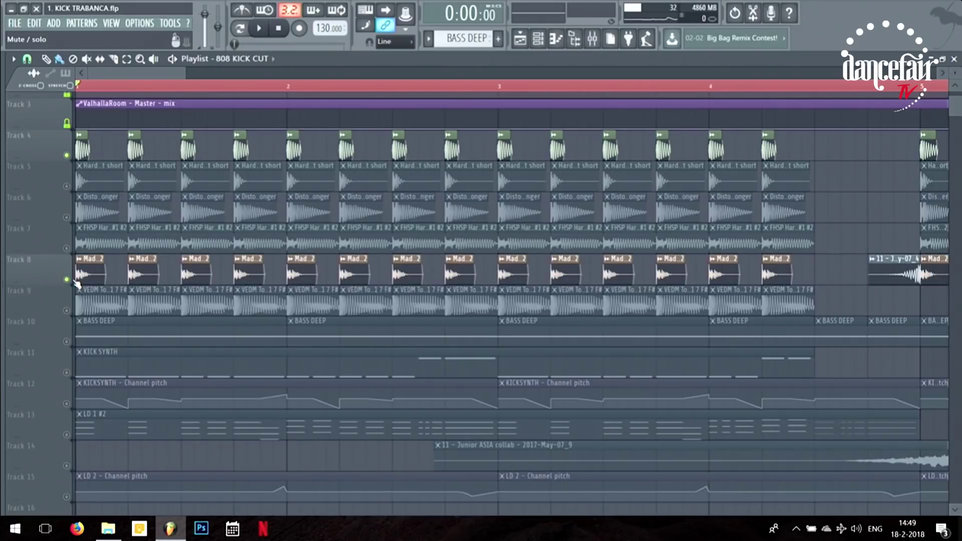
pyautogui.press('space')
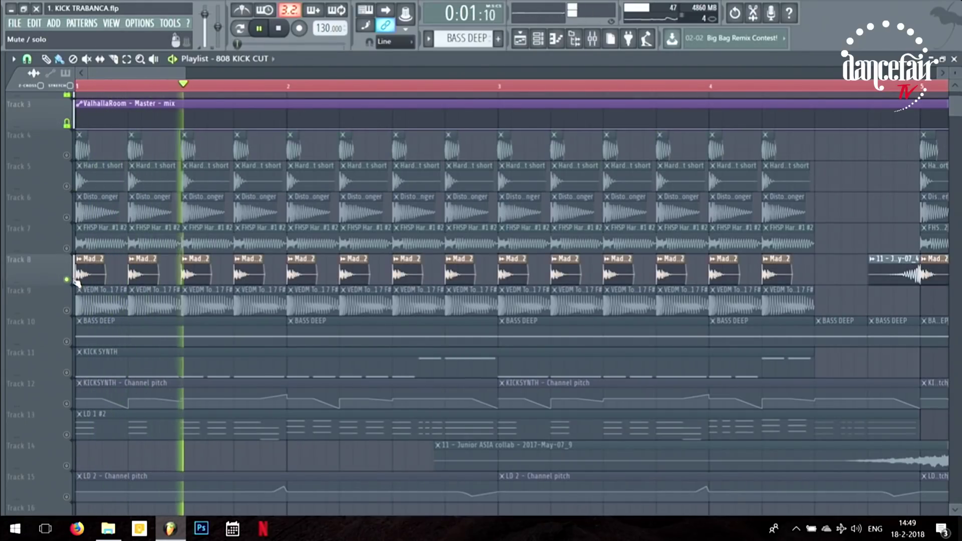
pyautogui.press('space')
pyautogui.click(69, 156)
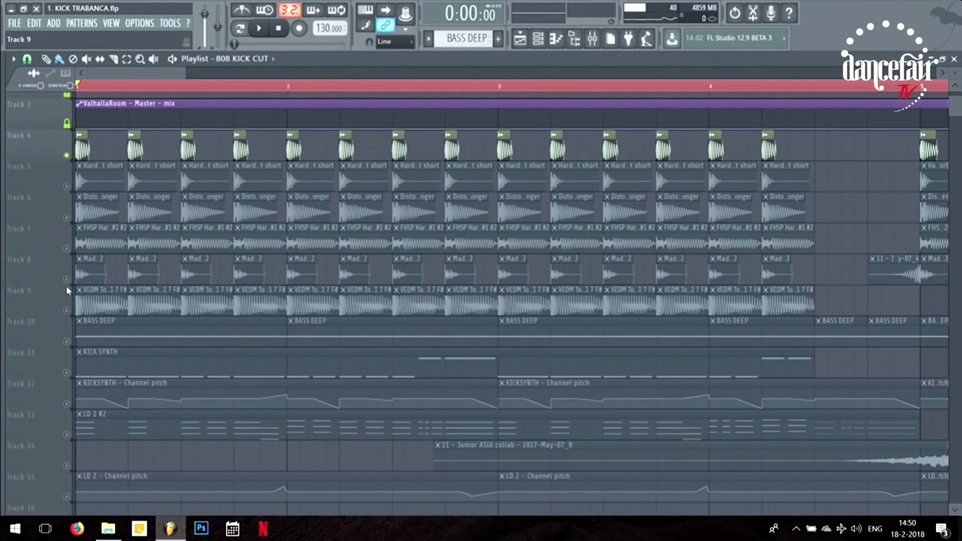
pyautogui.click(70, 281)
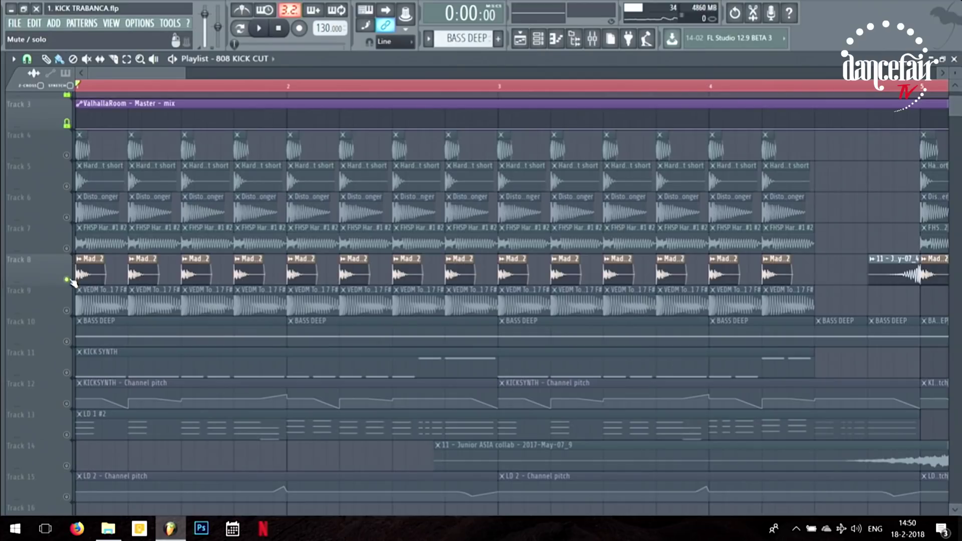
# - Preview the Maddix Invictus Kick D - Part_2 sample in its channel settings
pyautogui.doubleClick(100, 273)
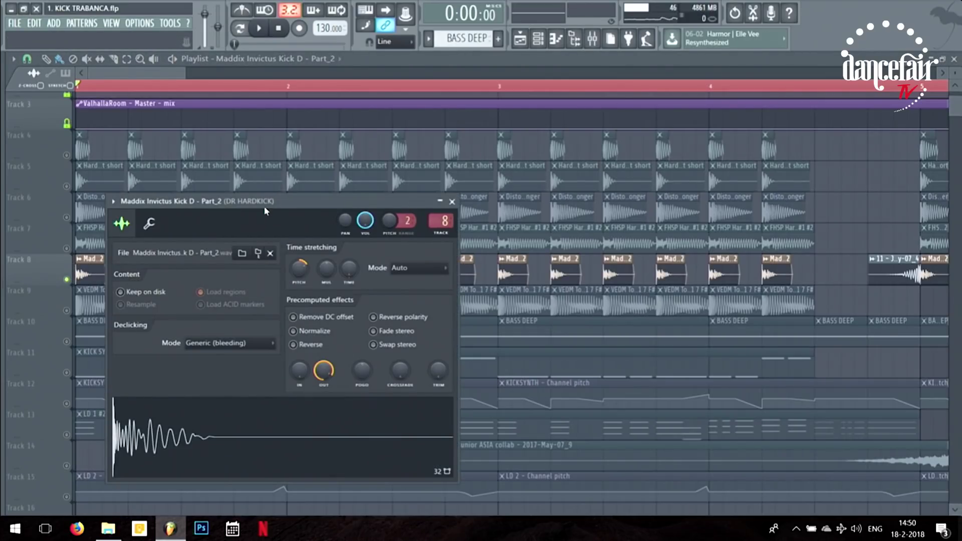
pyautogui.moveTo(264, 207); pyautogui.dragTo(365, 167)
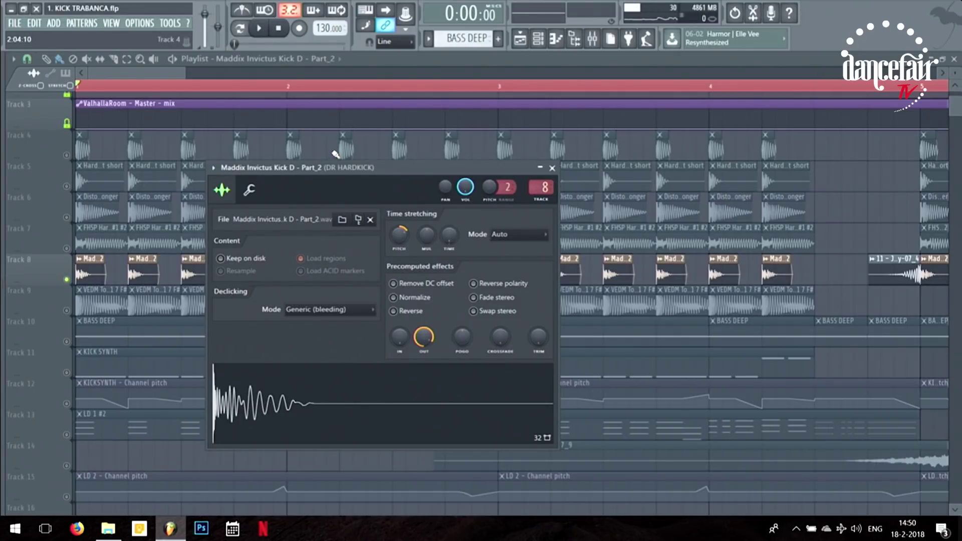
pyautogui.click(369, 404)
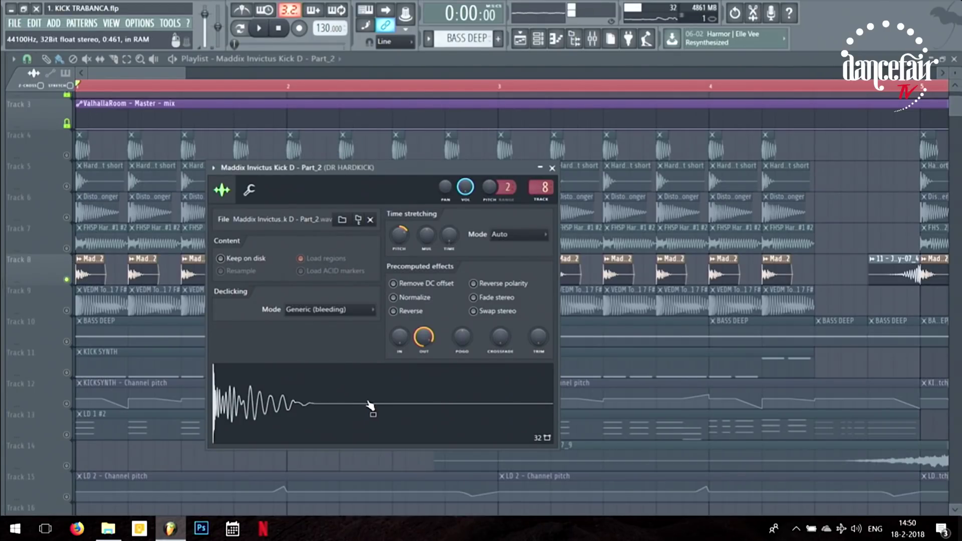
# - Compare the sample with the fade-out reset and the 84% fade-out restored, then show DR HARDKICK
pyautogui.rightClick(428, 341)
pyautogui.click(446, 344)
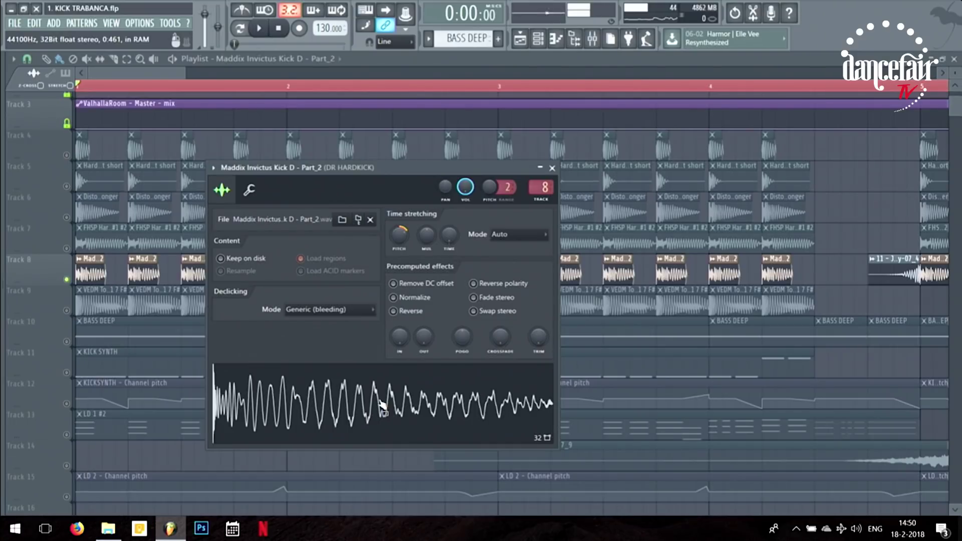
pyautogui.rightClick(428, 341)
pyautogui.click(465, 368)
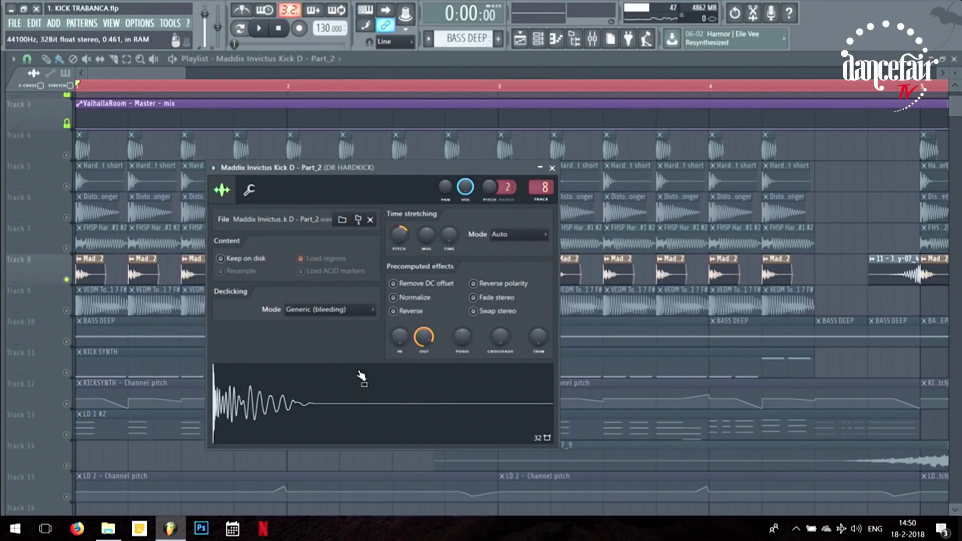
pyautogui.doubleClick(545, 187)
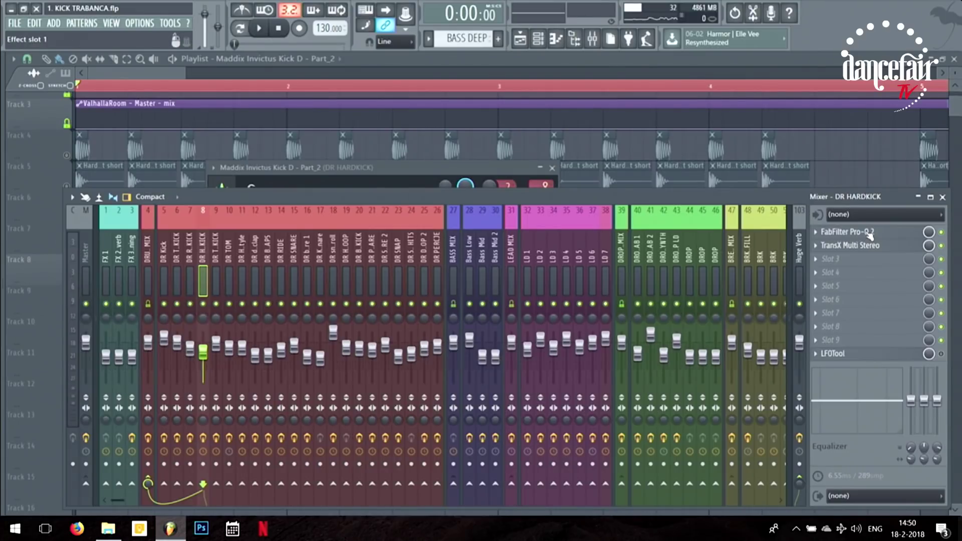
# - Show the DR HARDKICK Pro-Q 2 curve with its +1.23 dB bump near 82 Hz
pyautogui.click(868, 233)
pyautogui.moveTo(670, 206); pyautogui.dragTo(437, 83)
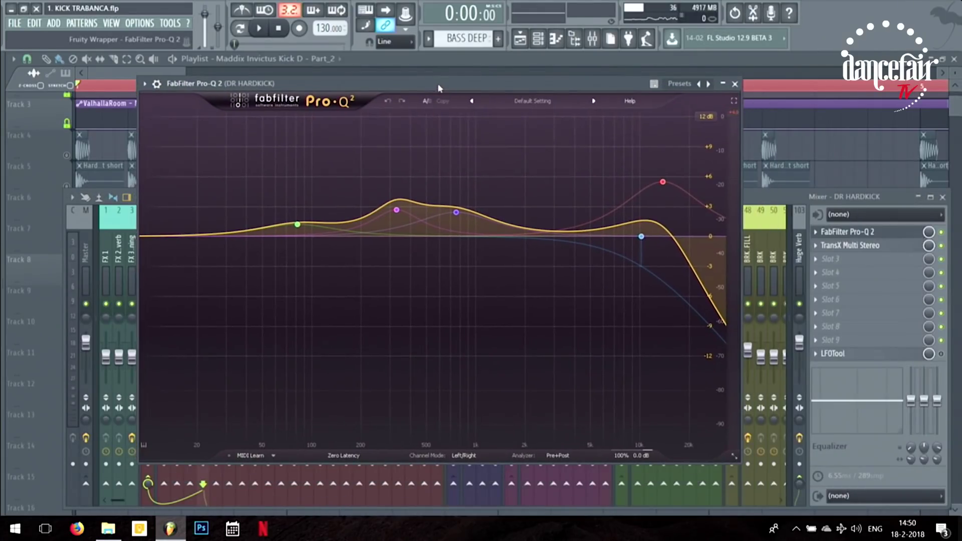
pyautogui.moveTo(295, 228)
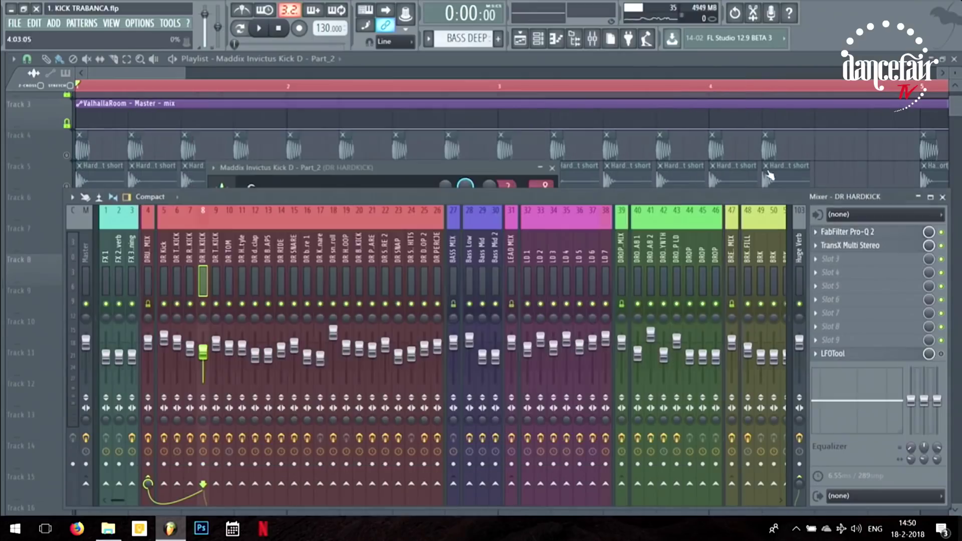
pyautogui.click(850, 246)
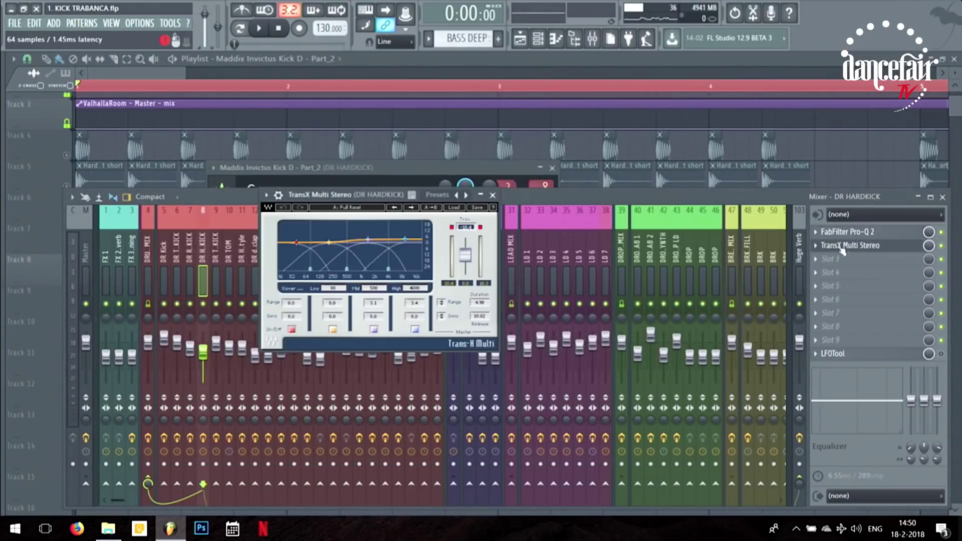
pyautogui.moveTo(386, 198); pyautogui.dragTo(473, 170)
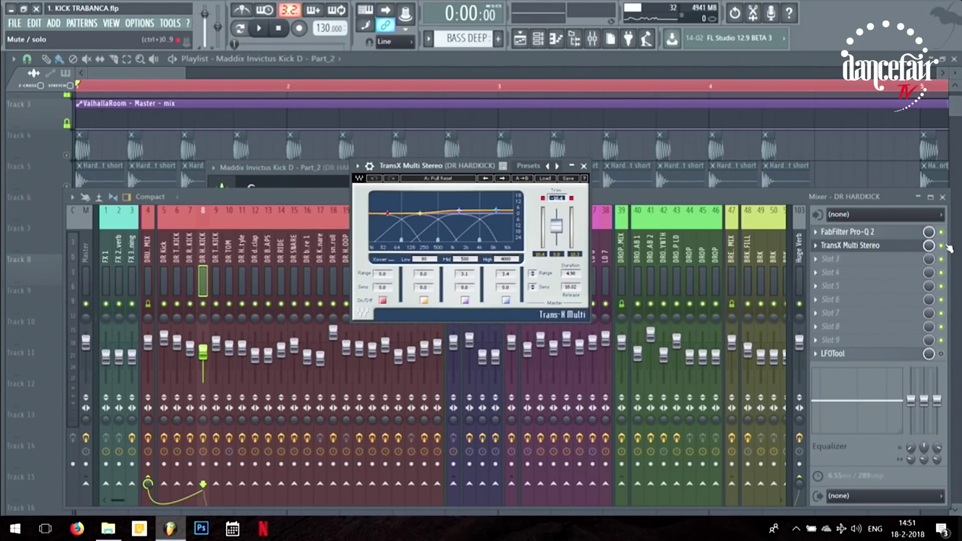
pyautogui.click(945, 246)
pyautogui.press('space')
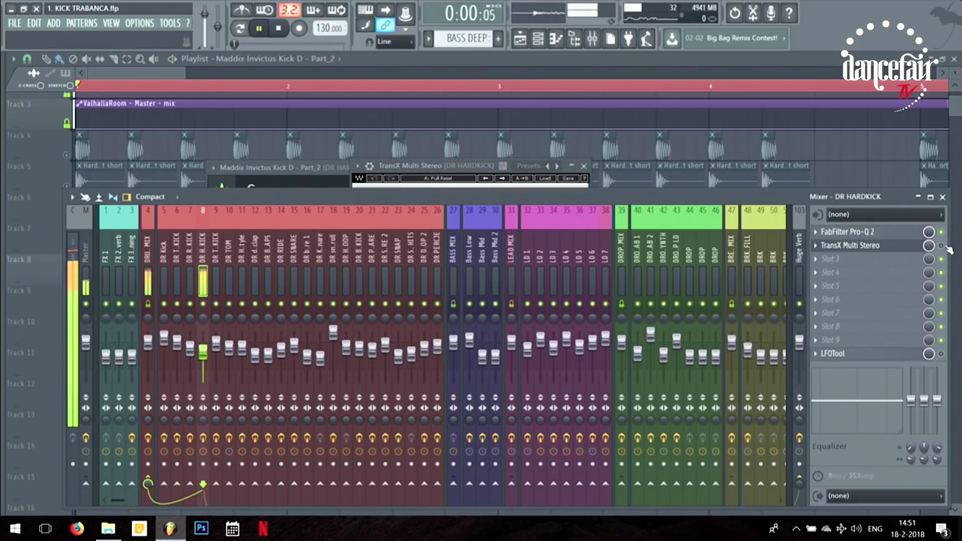
pyautogui.press('space')
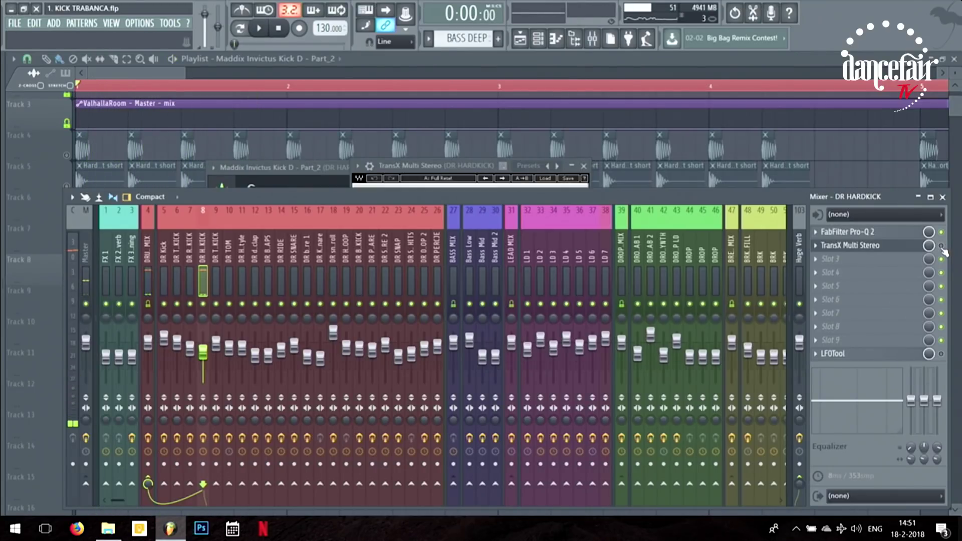
pyautogui.press('space')
pyautogui.press('space')
pyautogui.press('space')
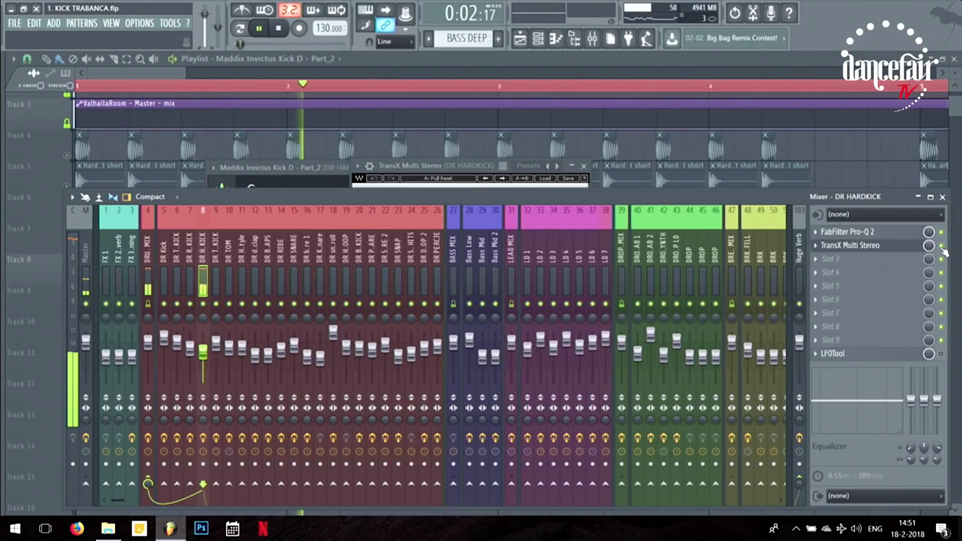
pyautogui.press('space')
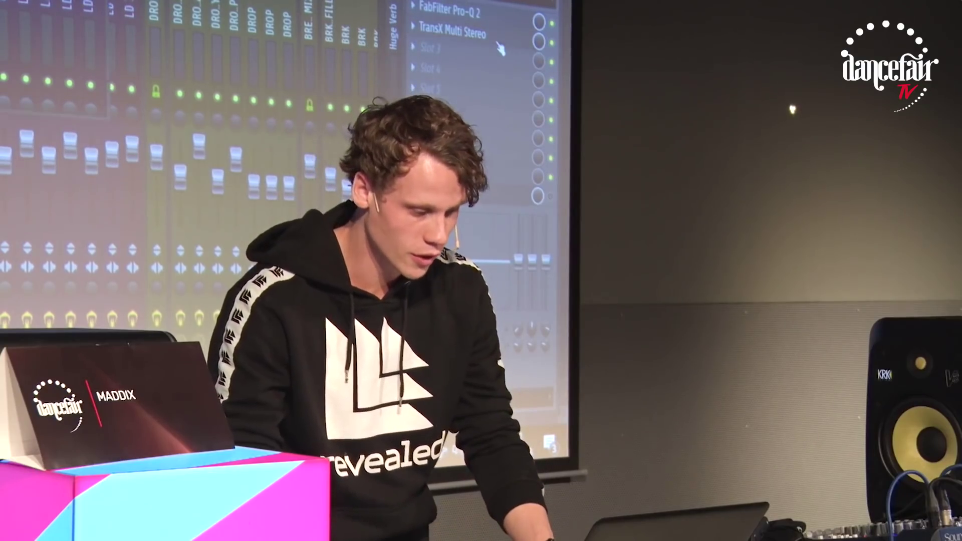
pyautogui.click(497, 43)
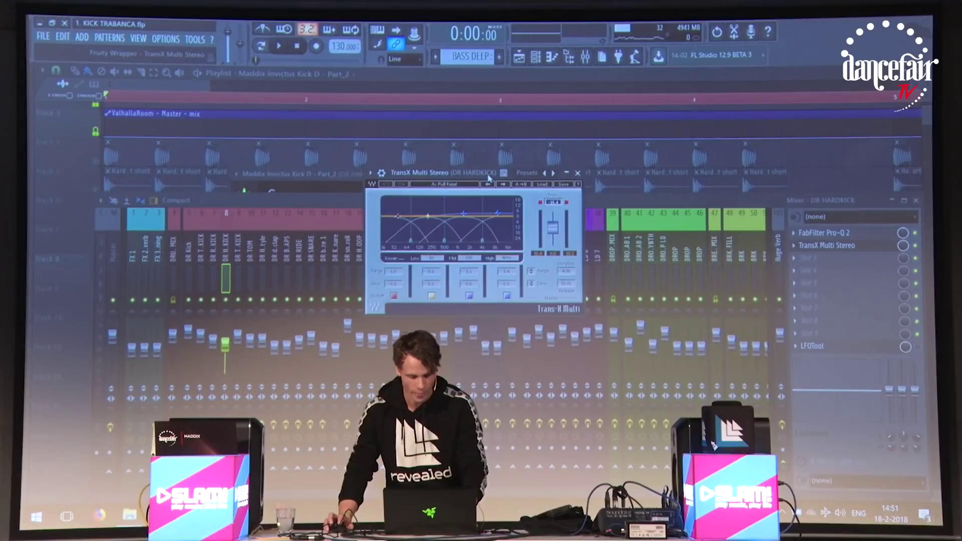
pyautogui.click(489, 179)
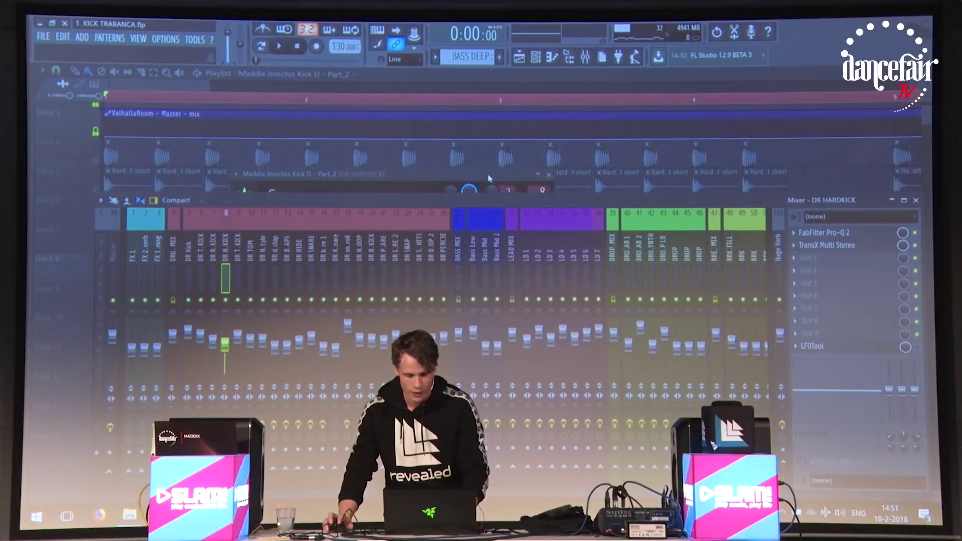
# - Unmute Track 4 and the BASS DEEP track (Track 10) in the playlist
pyautogui.click(807, 167)
pyautogui.click(96, 161)
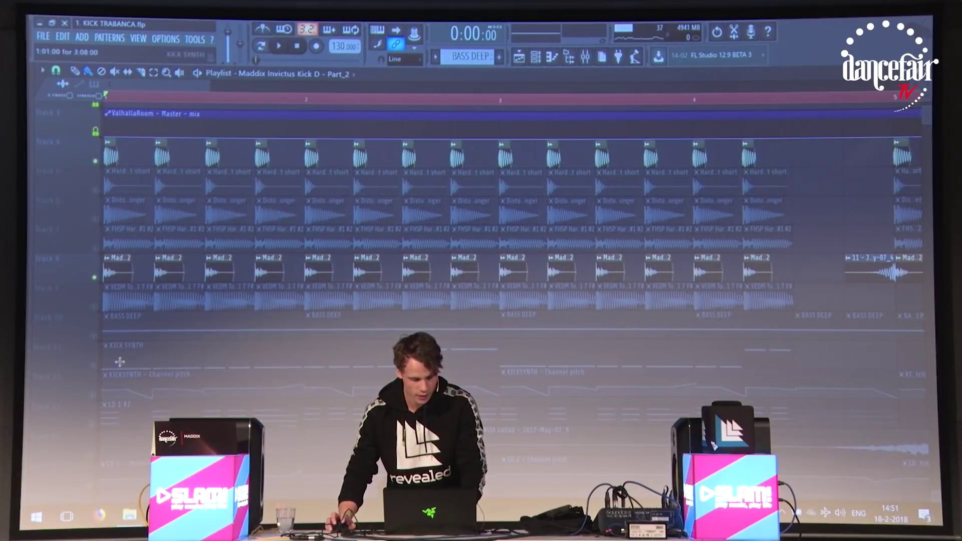
pyautogui.click(93, 341)
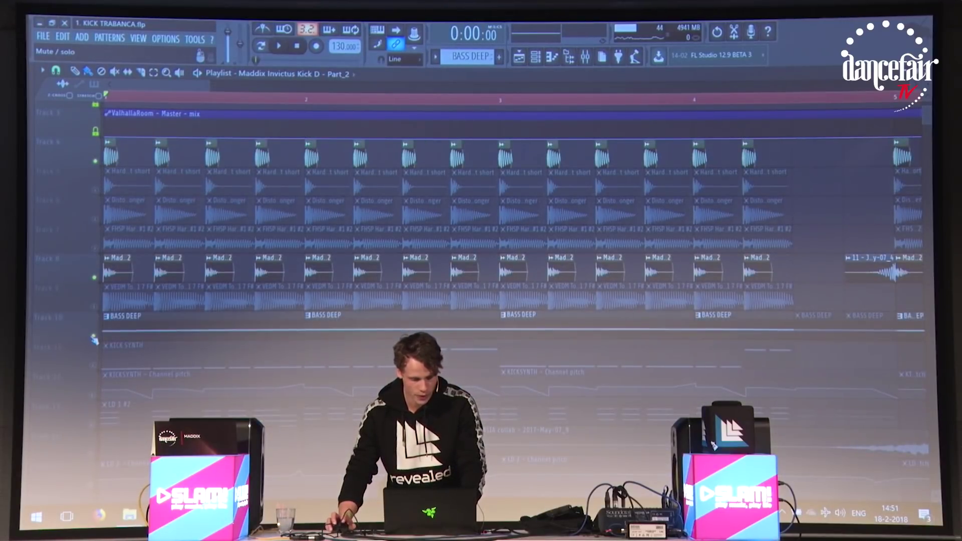
# - Check the BASS DEEP pattern notes, then bring up the BASS DEEP Apox synth with its lower panels visible
pyautogui.doubleClick(130, 328)
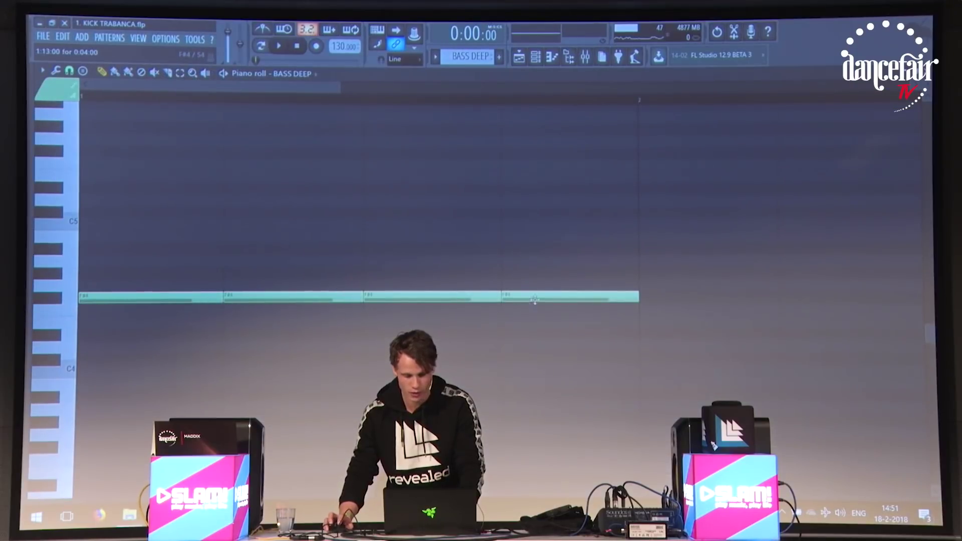
pyautogui.press('Escape')
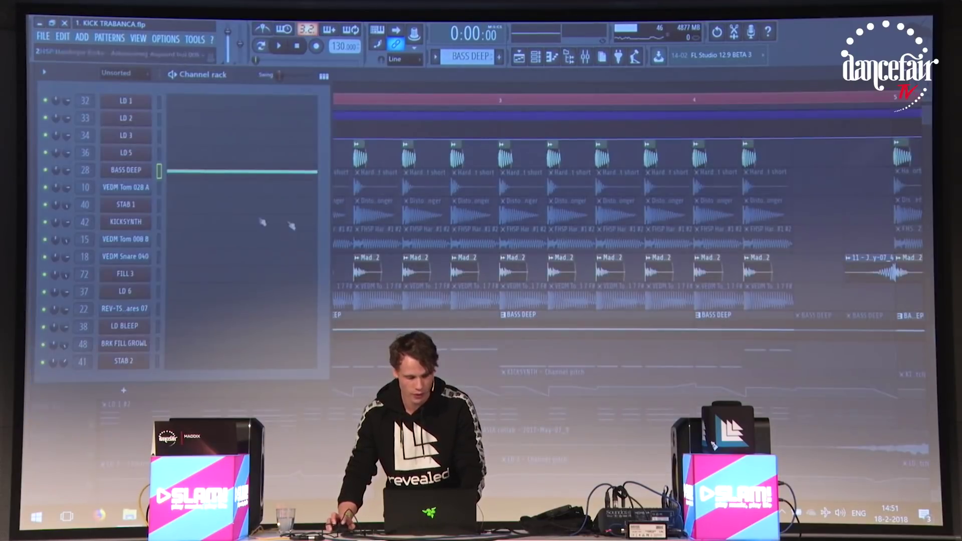
pyautogui.click(131, 172)
pyautogui.moveTo(540, 250); pyautogui.dragTo(500, 97)
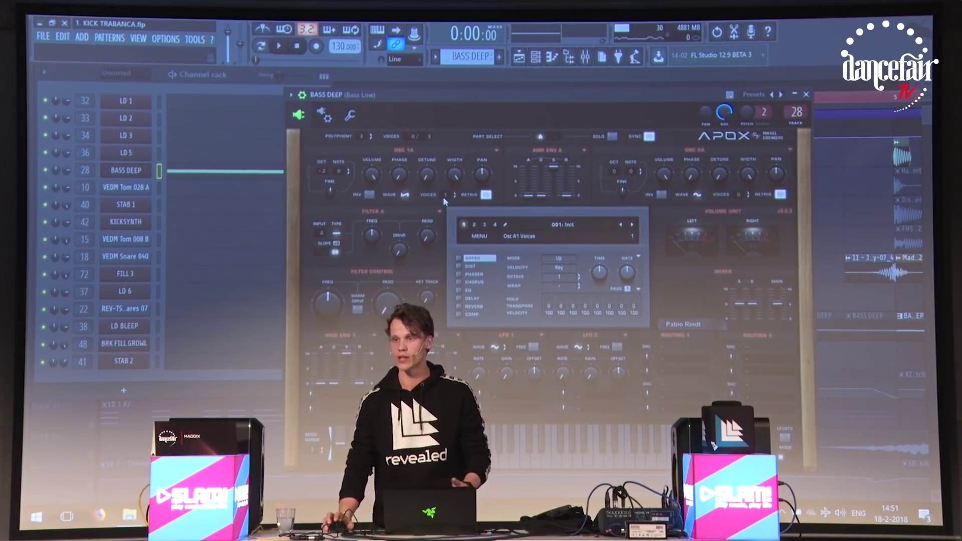
# - Solo the Bass Low mixer track 28 and play the bass briefly
pyautogui.doubleClick(796, 112)
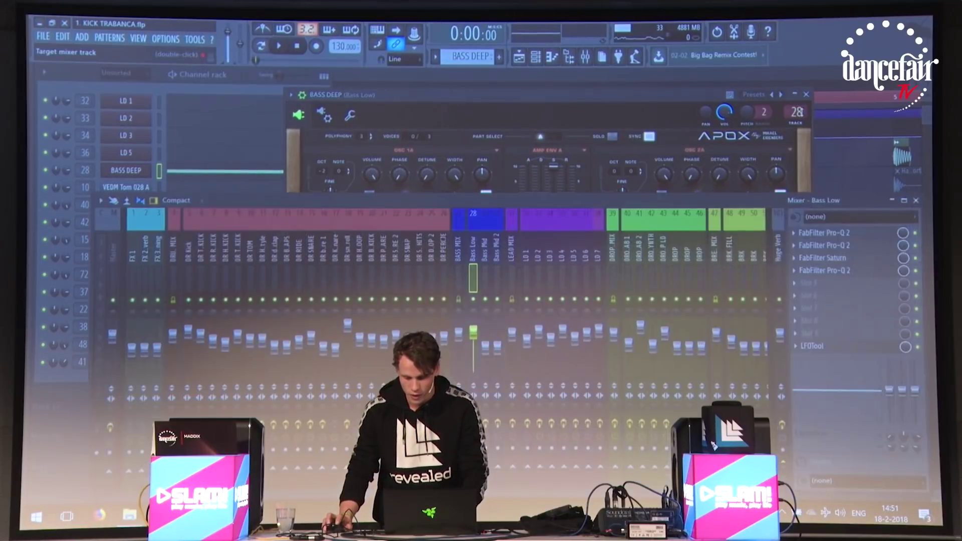
pyautogui.rightClick(477, 298)
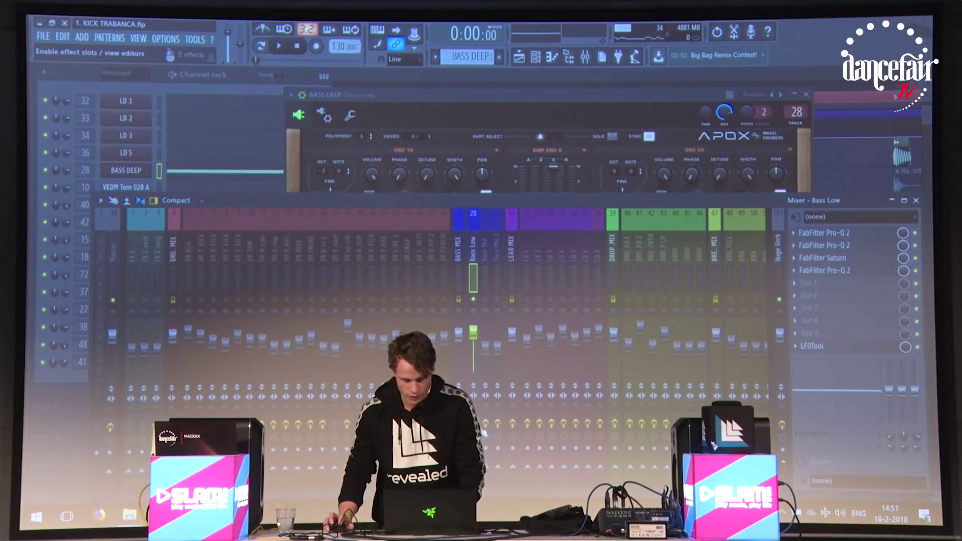
pyautogui.press('space')
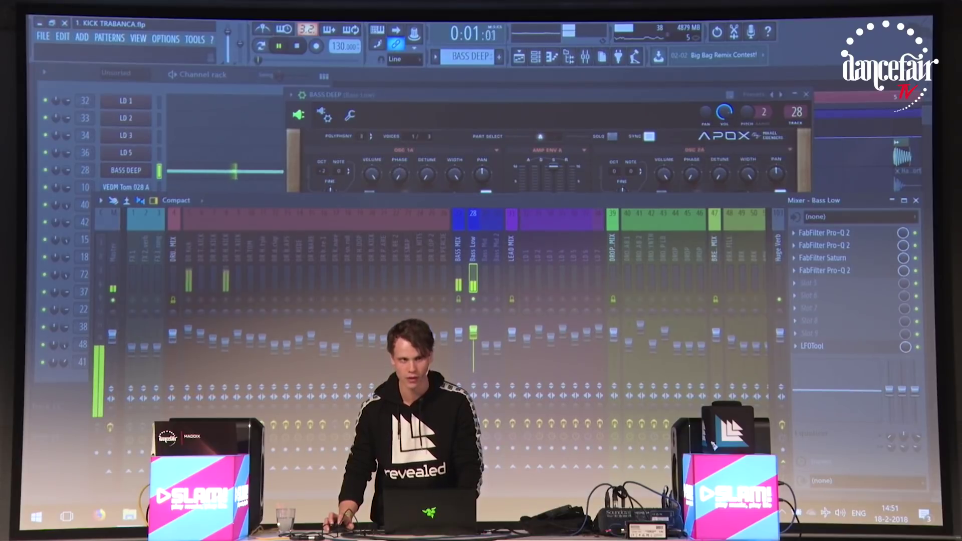
pyautogui.press('space')
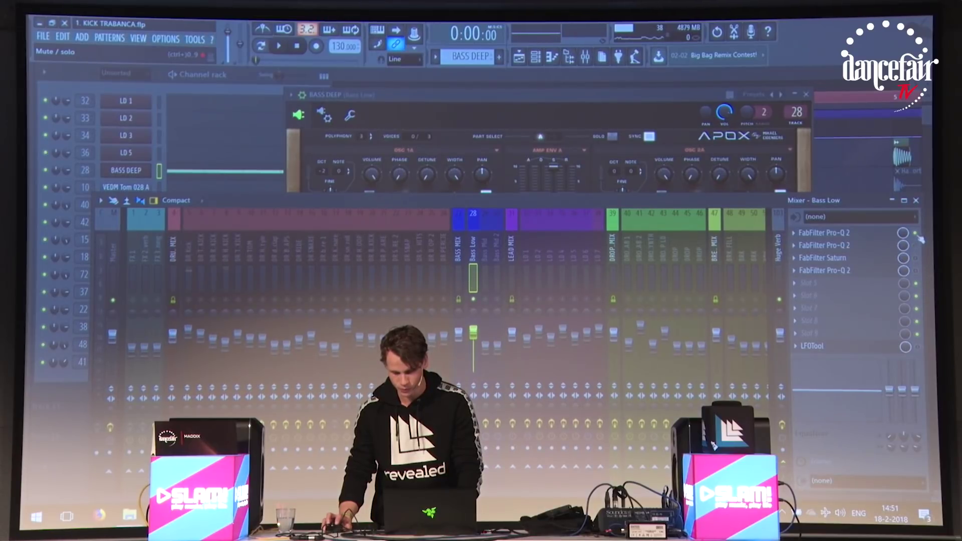
# - Show Bass Low's first Pro-Q 2 with its resonant peaks and high cut while playing
pyautogui.click(895, 235)
pyautogui.moveTo(570, 197); pyautogui.dragTo(651, 114)
pyautogui.press('space')
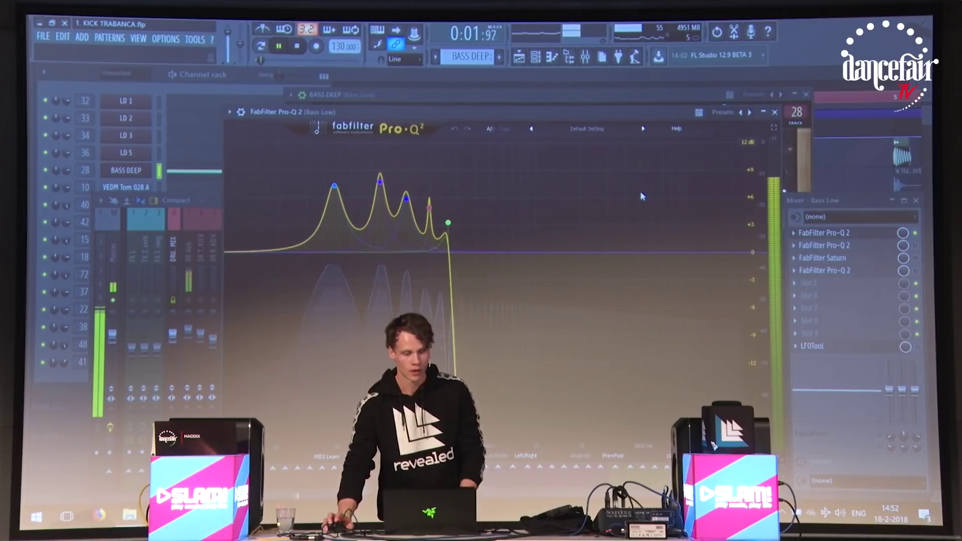
# - Stop playback and close Bass Low's first Pro-Q 2
pyautogui.moveTo(335, 184)
pyautogui.press('space')
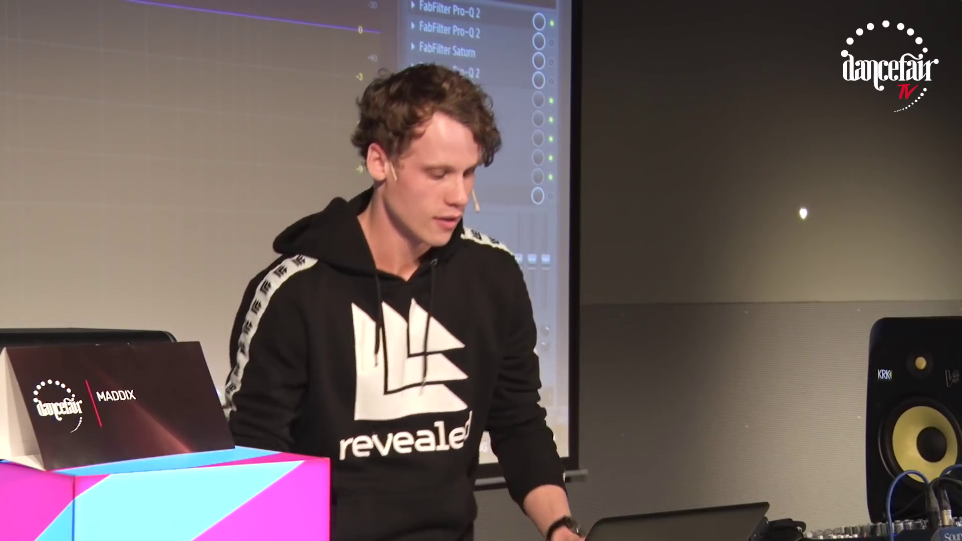
pyautogui.click(480, 41)
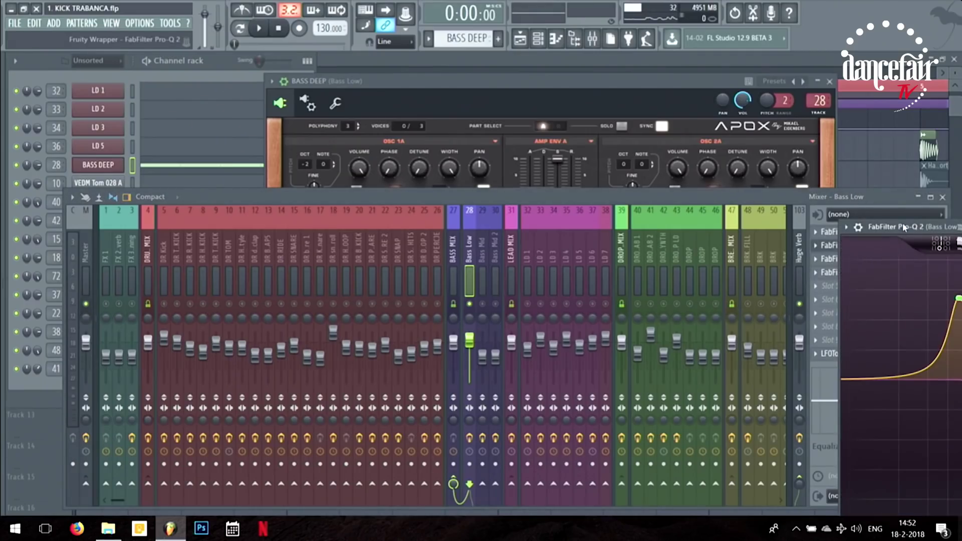
# - Audition the bass through the second Pro-Q 2, then close that EQ
pyautogui.moveTo(902, 227); pyautogui.dragTo(239, 103)
pyautogui.press('space')
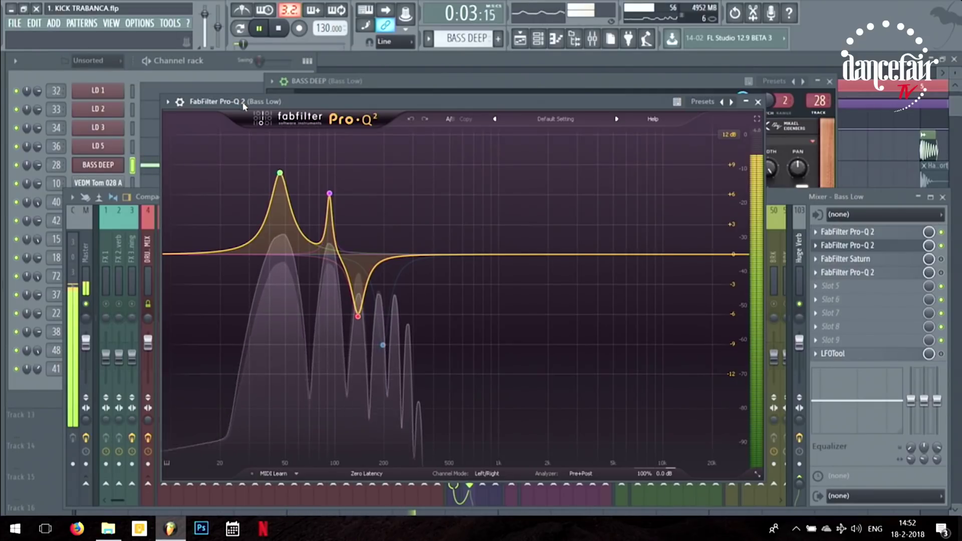
pyautogui.moveTo(280, 182)
pyautogui.press('space')
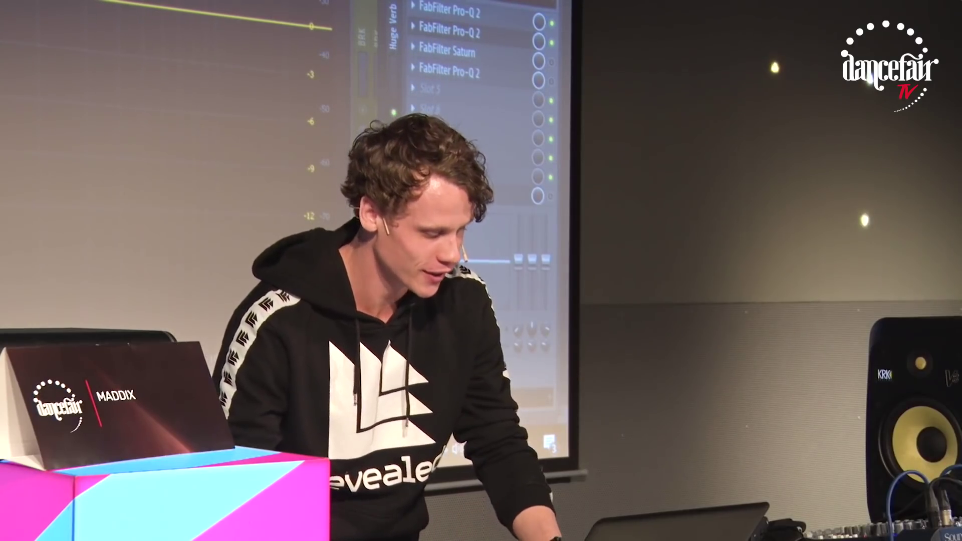
pyautogui.press('Escape')
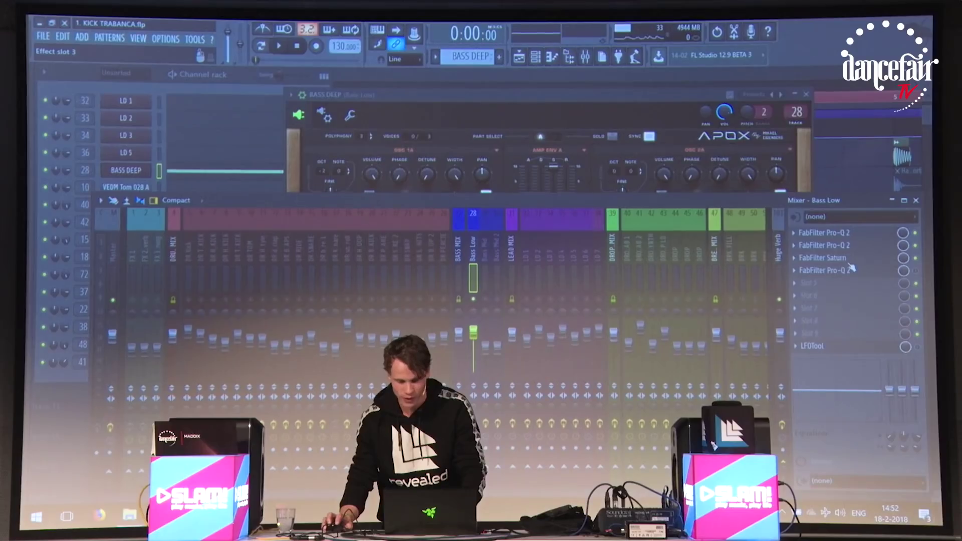
# - Play the bass through Bass Low's FabFilter Saturn, then close the Saturn window
pyautogui.click(847, 259)
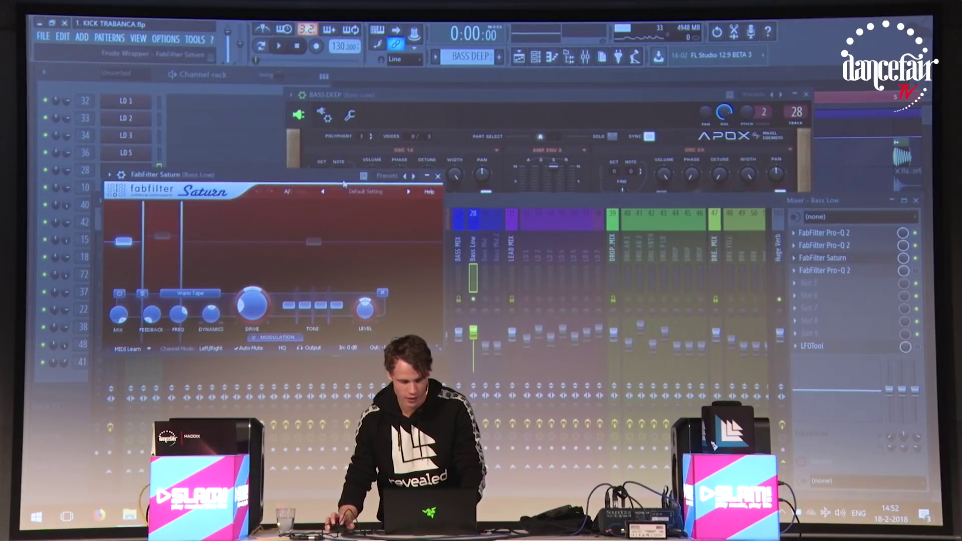
pyautogui.moveTo(343, 183); pyautogui.dragTo(509, 161)
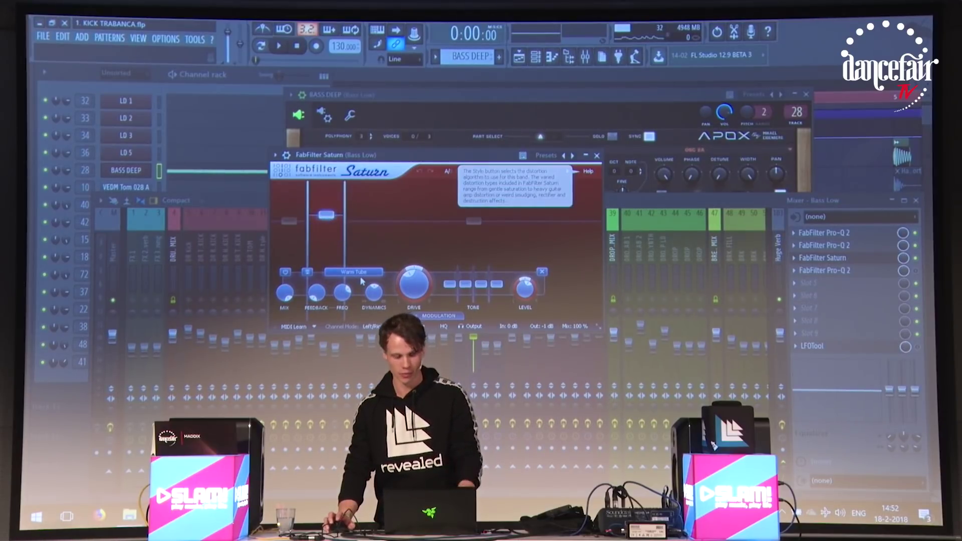
pyautogui.press('space')
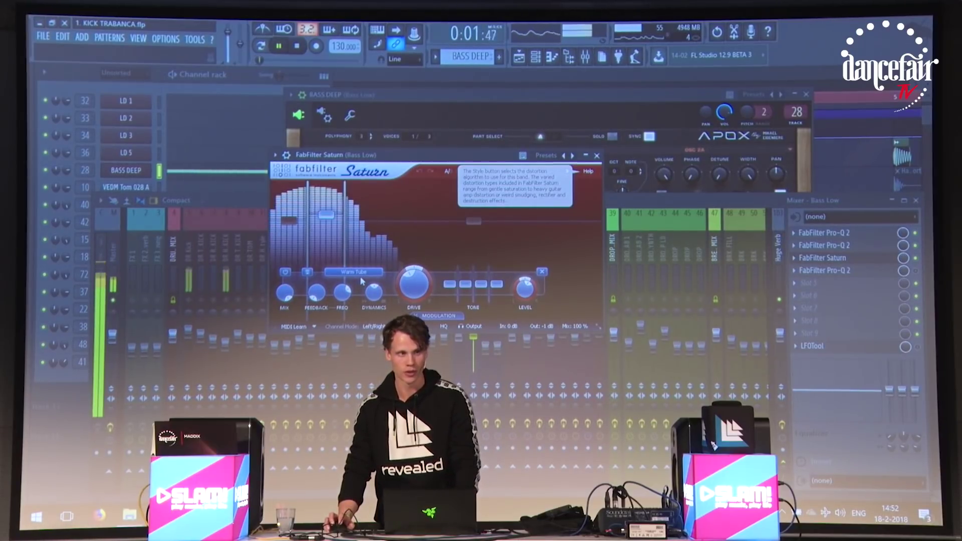
pyautogui.press('space')
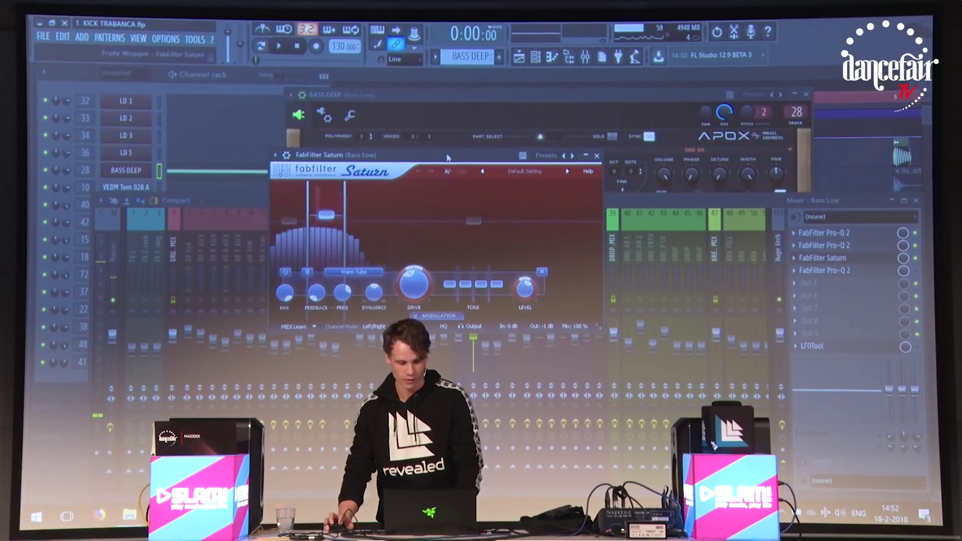
pyautogui.press('Escape')
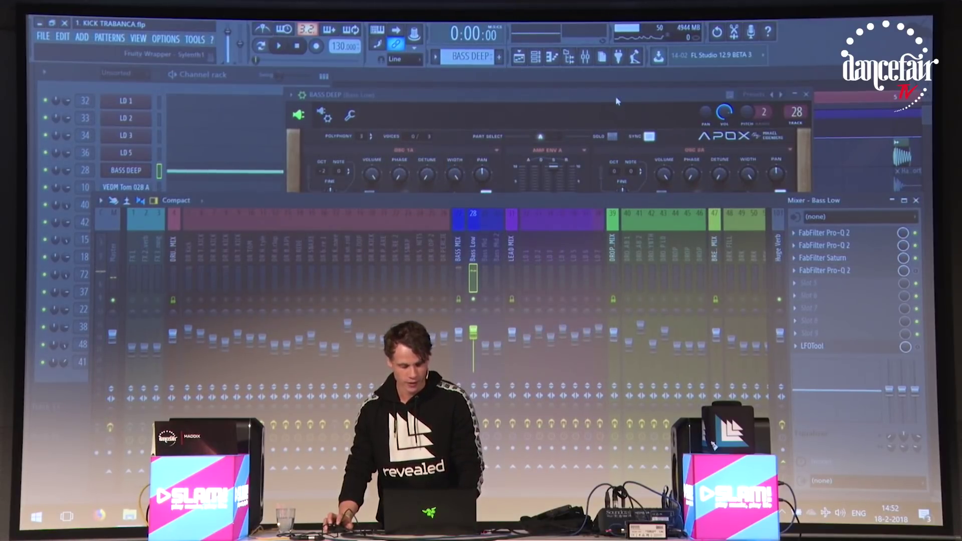
# - Bring up Bass Low's slot-4 Pro-Q 2, with its narrow band and +1.95 dB bump, and audition the bass
pyautogui.press('Escape')
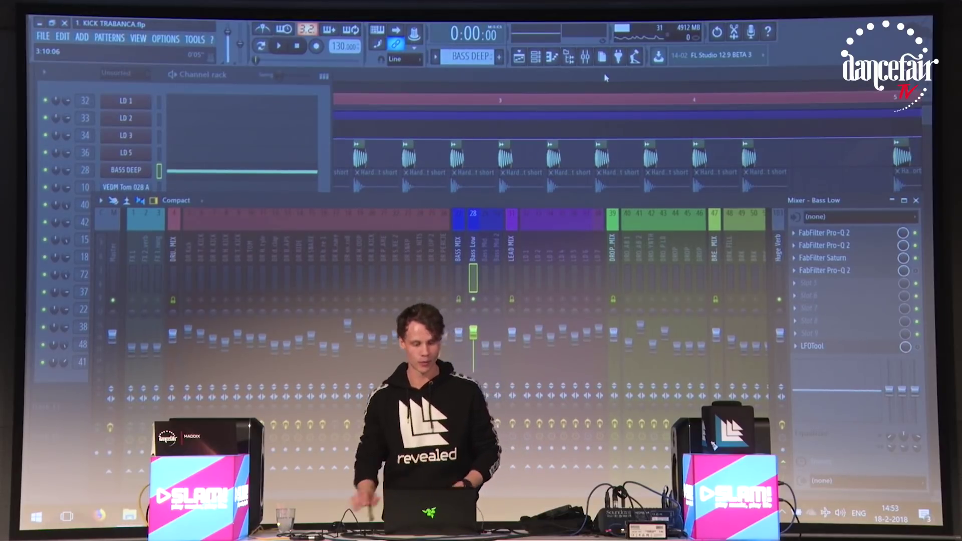
pyautogui.click(869, 272)
pyautogui.click(915, 271)
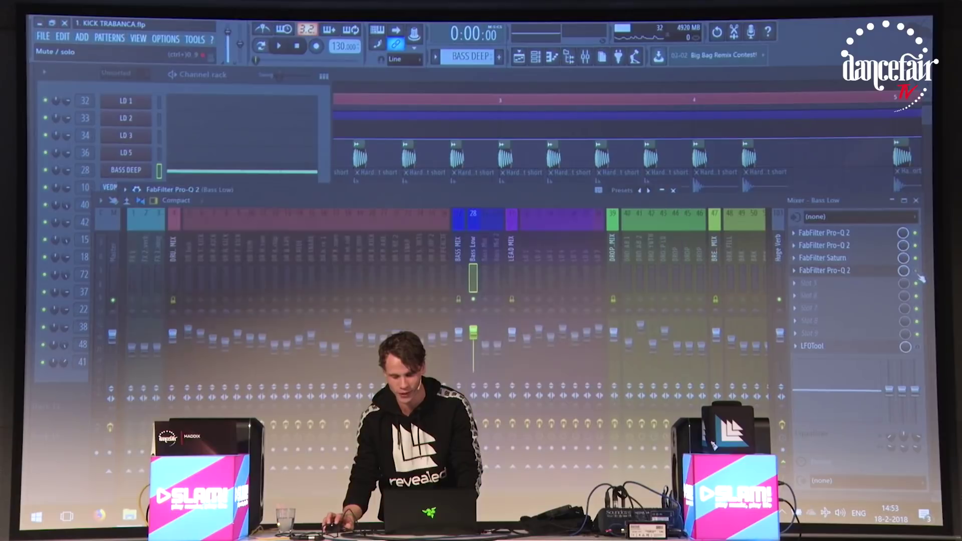
pyautogui.click(850, 275)
pyautogui.moveTo(507, 193); pyautogui.dragTo(606, 115)
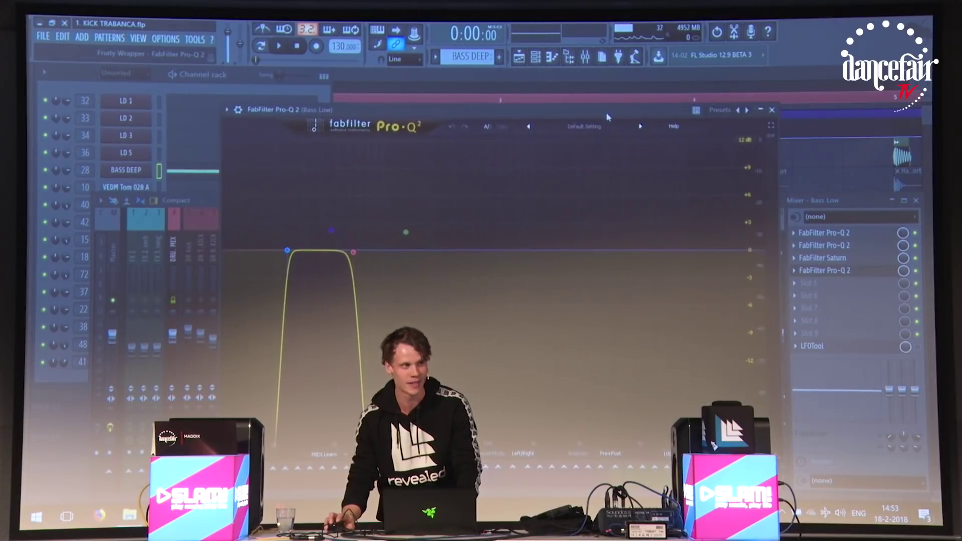
pyautogui.press('space')
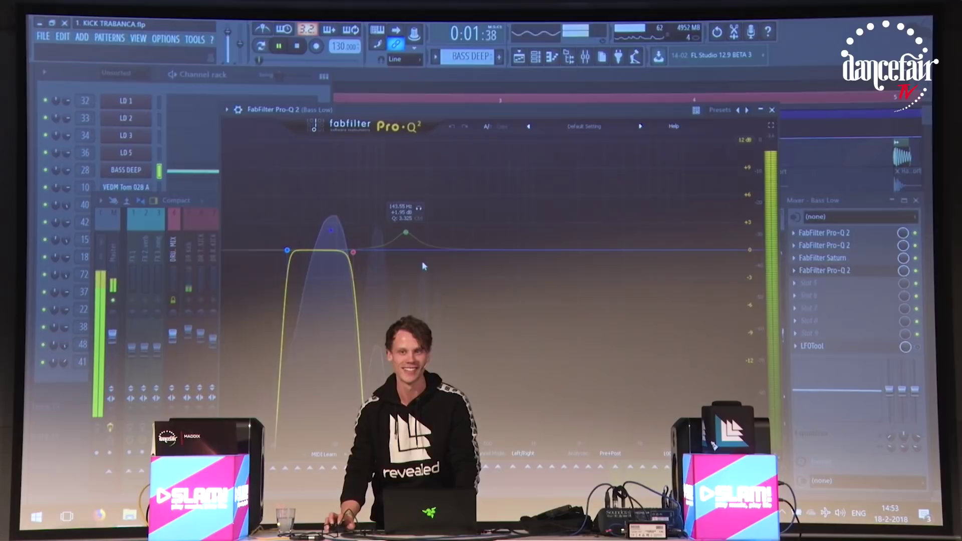
pyautogui.press('space')
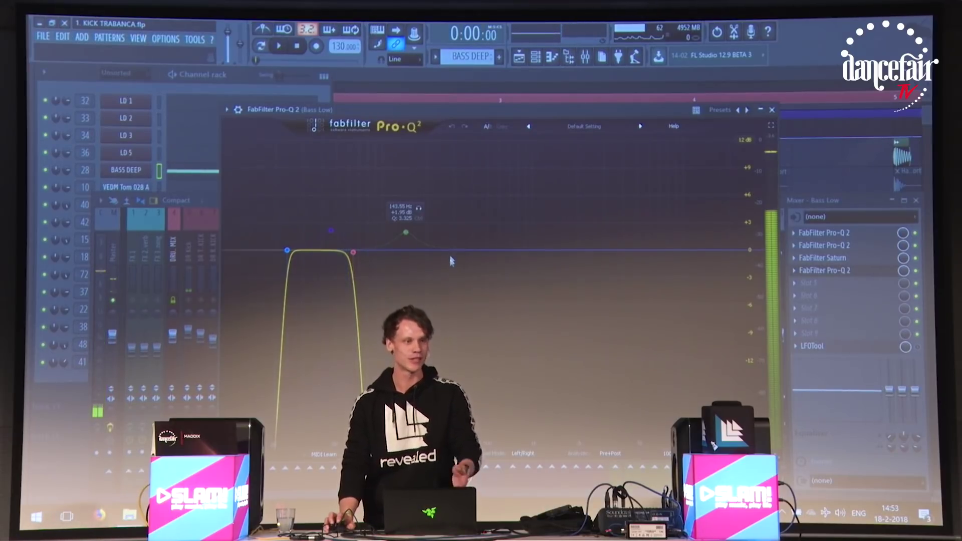